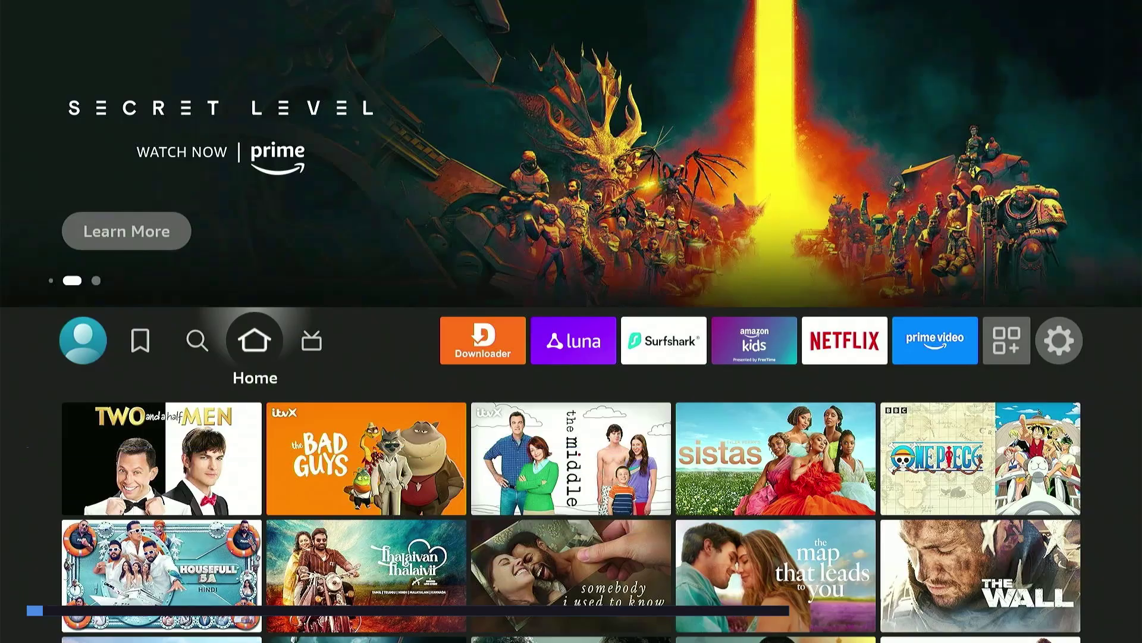
key("Right")
key("Right")
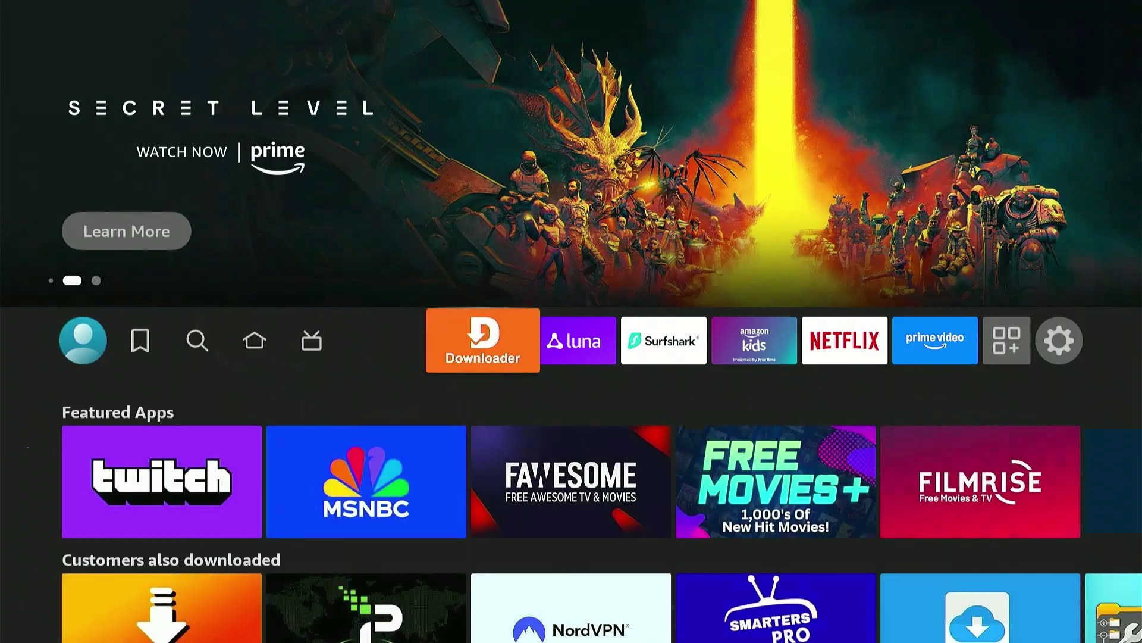
key("Right")
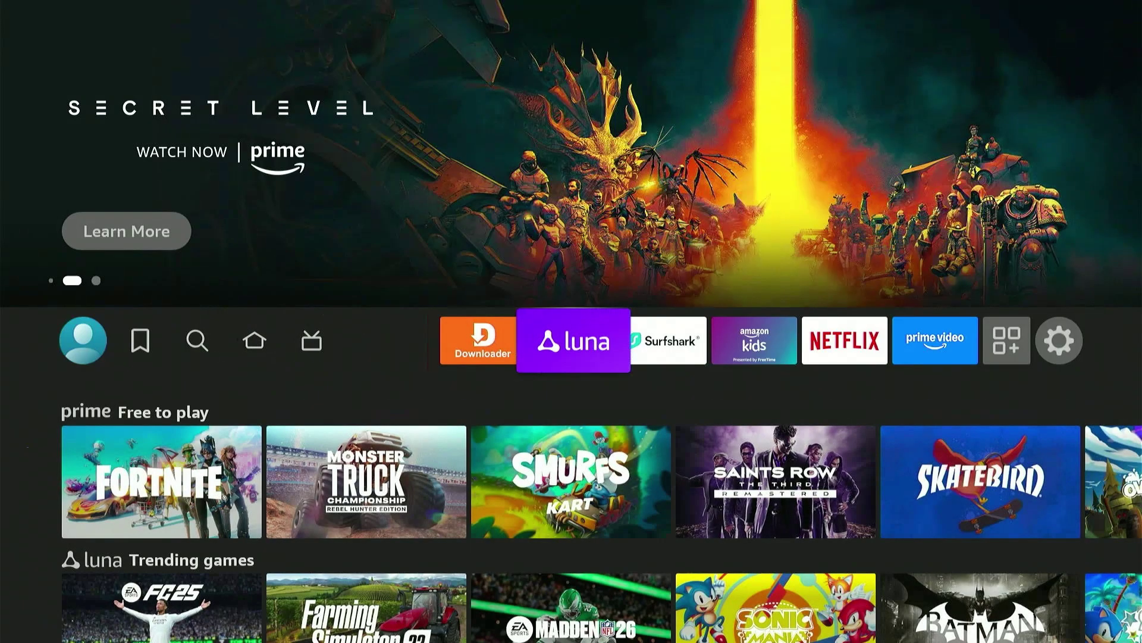
key("Right")
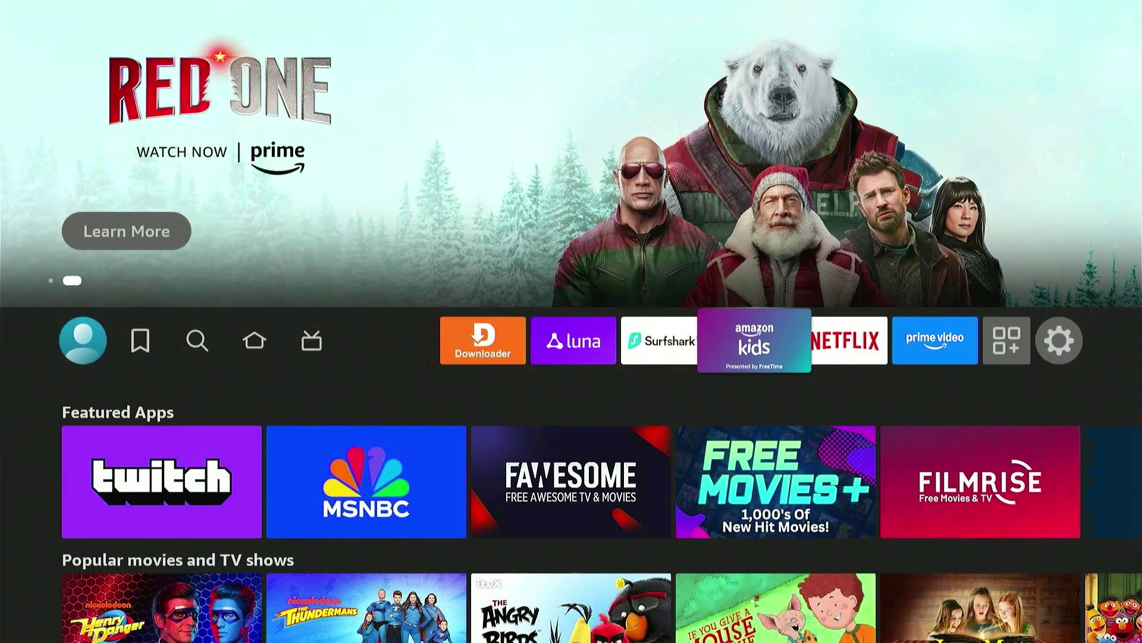
key("Right")
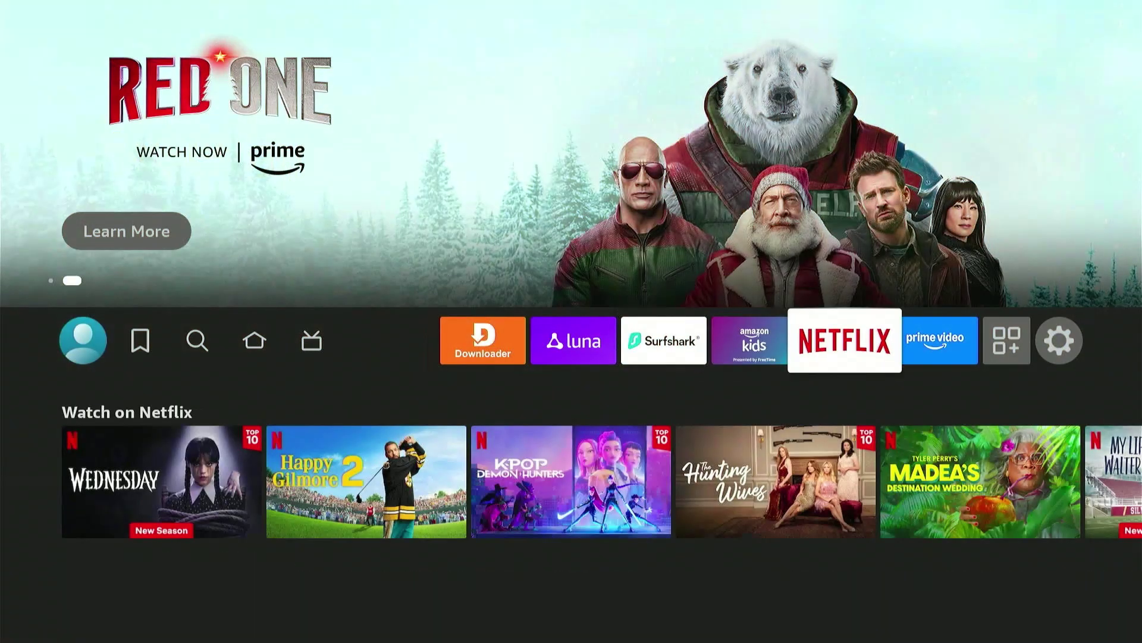
key("Right")
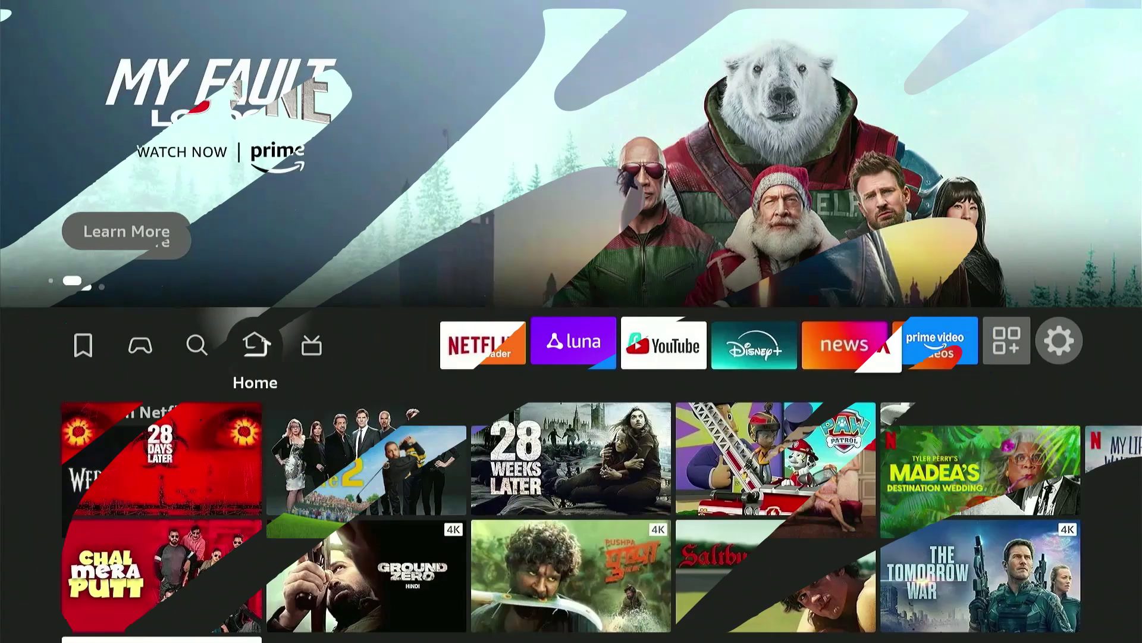
Search the app store for "downloader" and download the Downloader app.
key("Left")
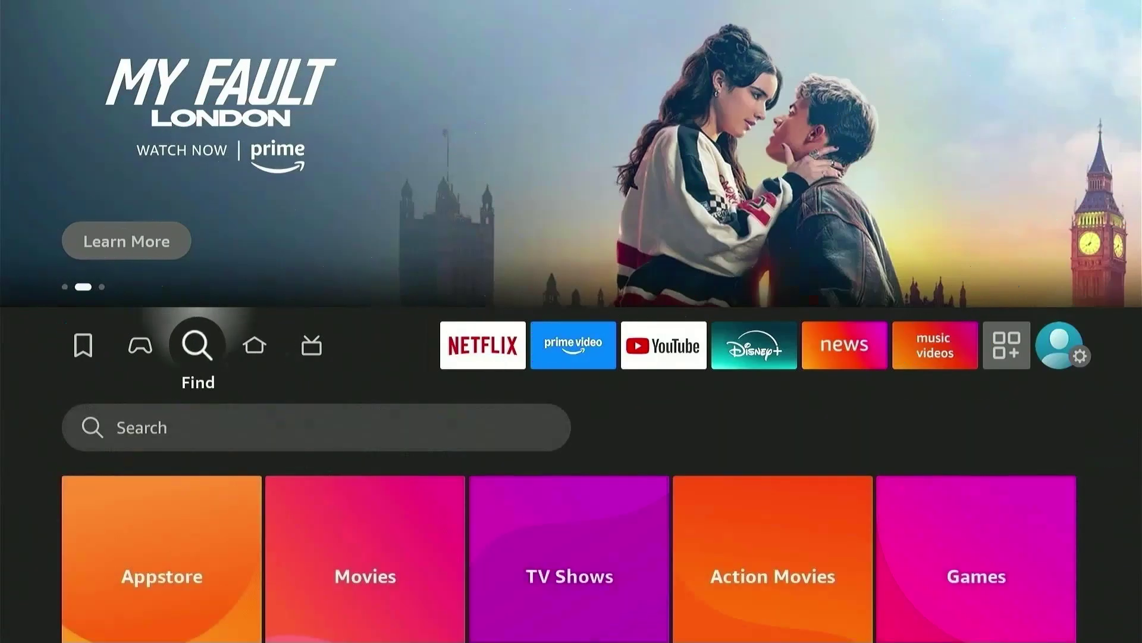
key("Down")
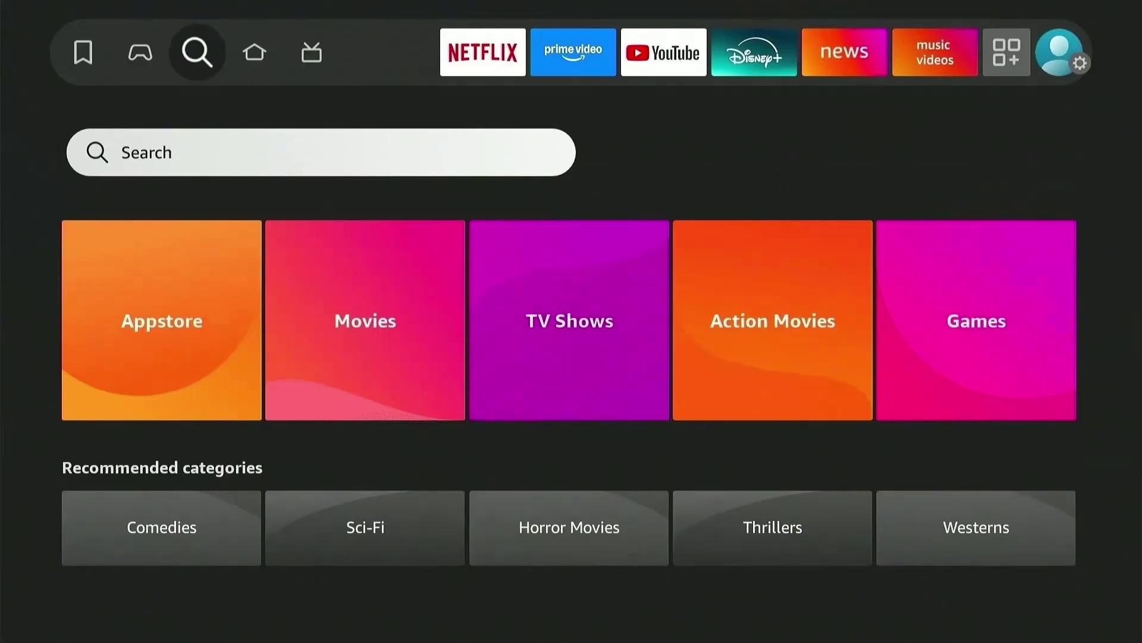
key("Return")
key("Right")
key("Right")
key("Right")
key("Return")
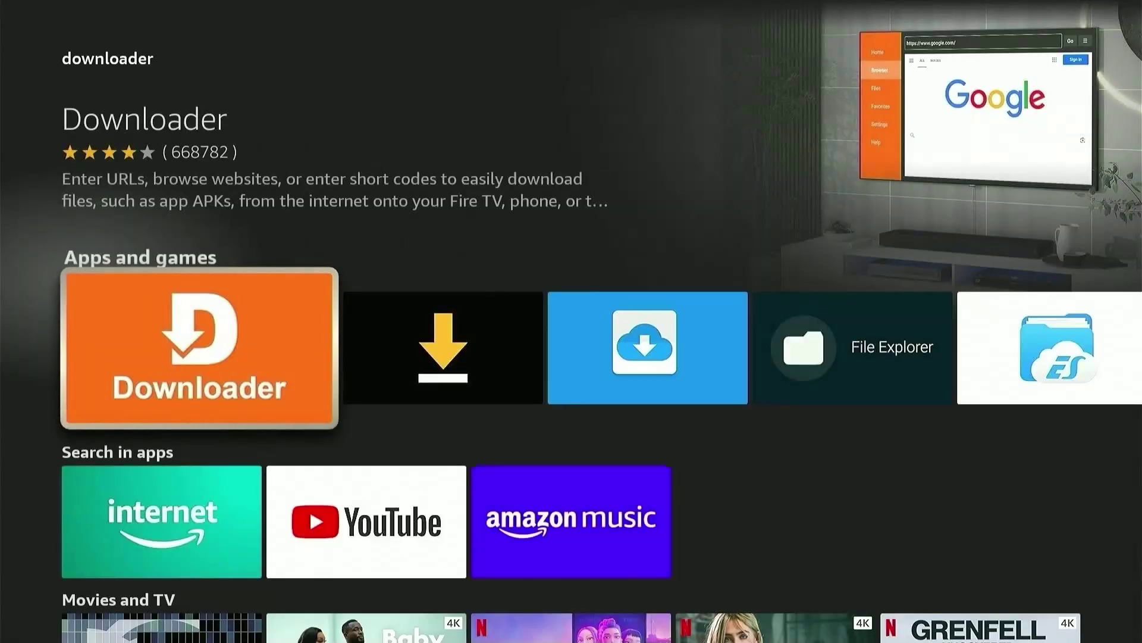
key("Return")
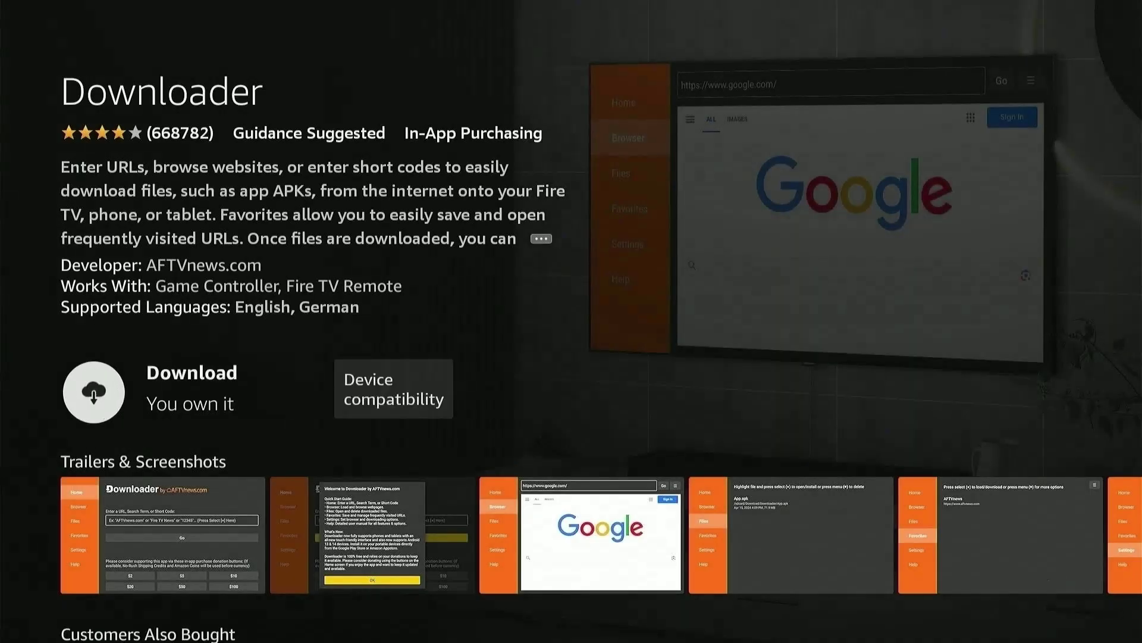
key("Return")
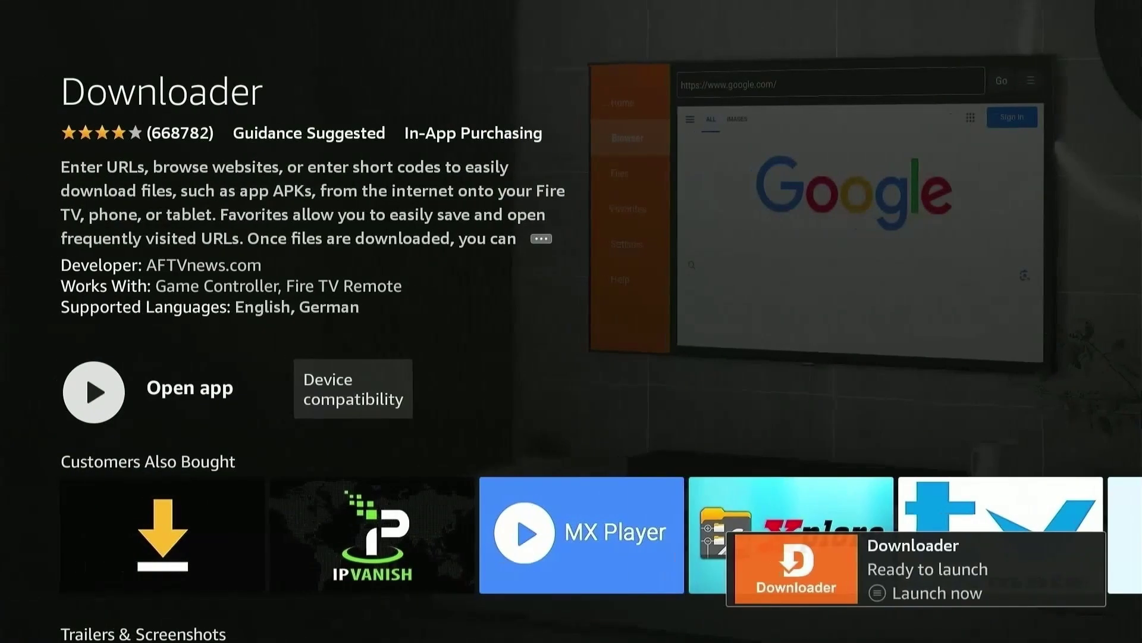
Return to the home screen and open the My Fire TV section of the device settings.
key("Home")
key("Right")
key("Right")
key("Right")
key("Right")
key("Right")
key("Right")
key("Right")
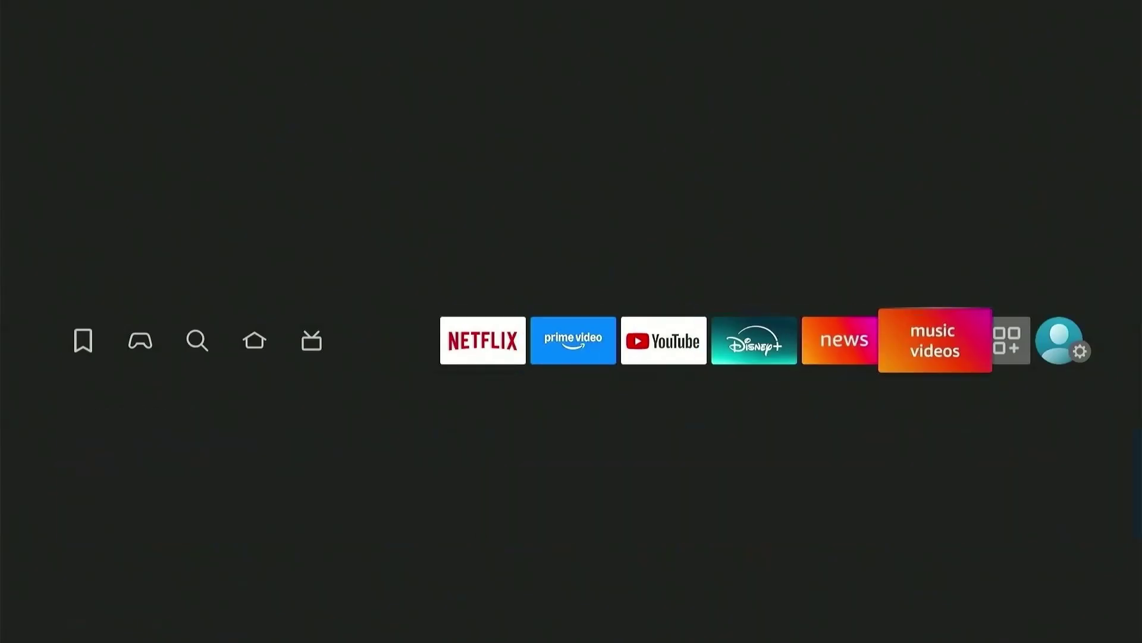
key("Down")
key("Right")
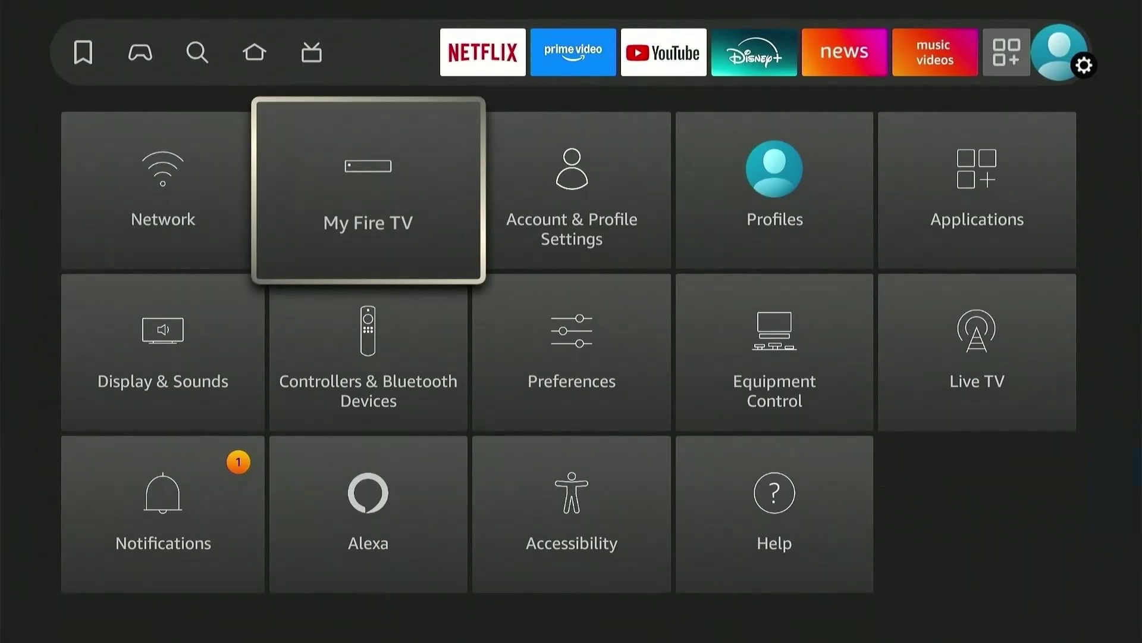
key("Return")
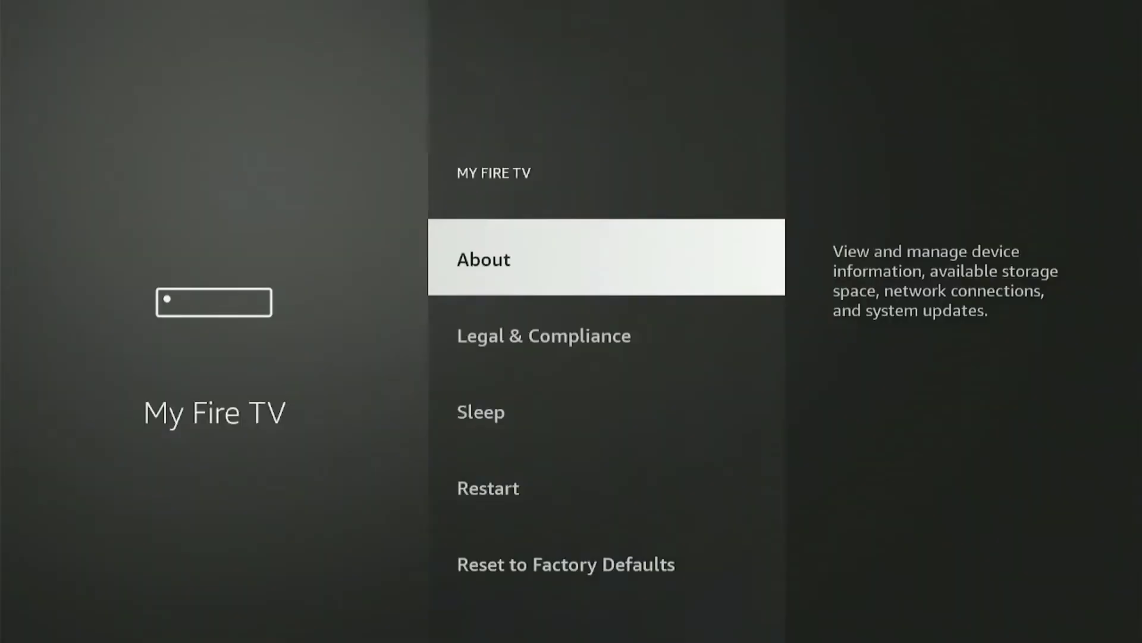
Unlock the developer options by repeatedly selecting Fire TV Stick 4K Max on the About page, and return to My Fire TV.
key("Return")
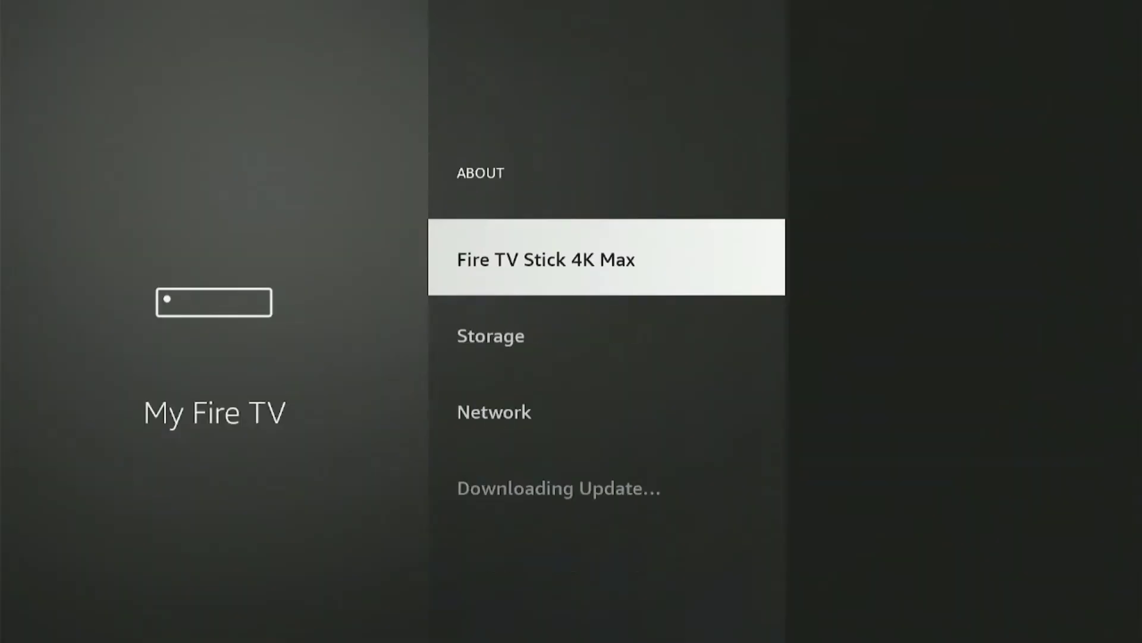
key("Return")
key("Return")
key("Return")
key("Return")
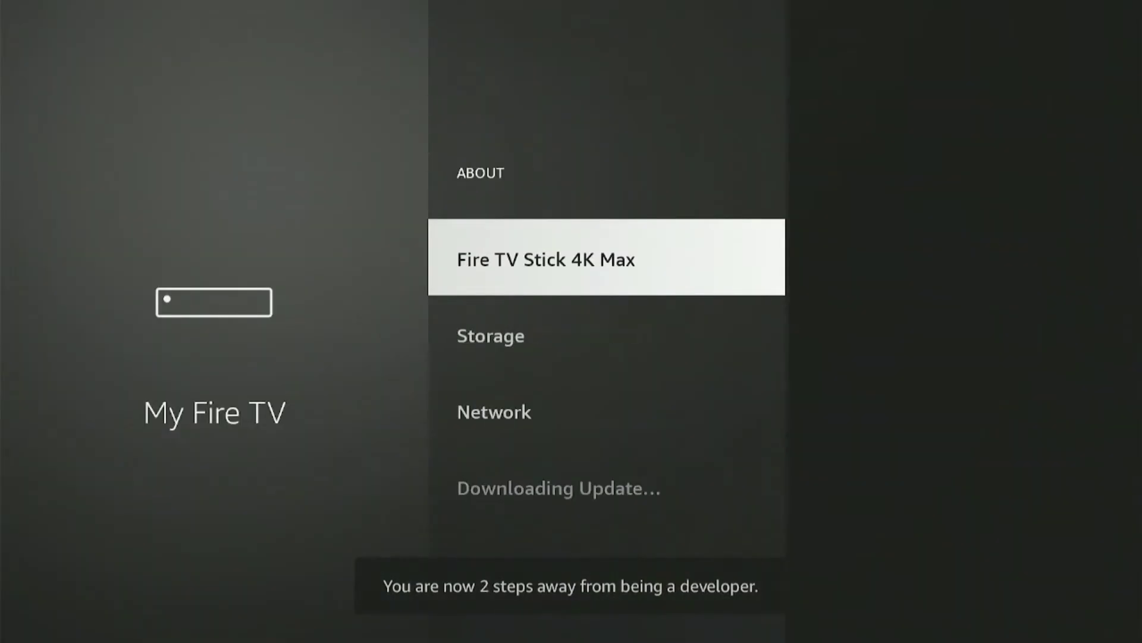
key("Return")
key("Return")
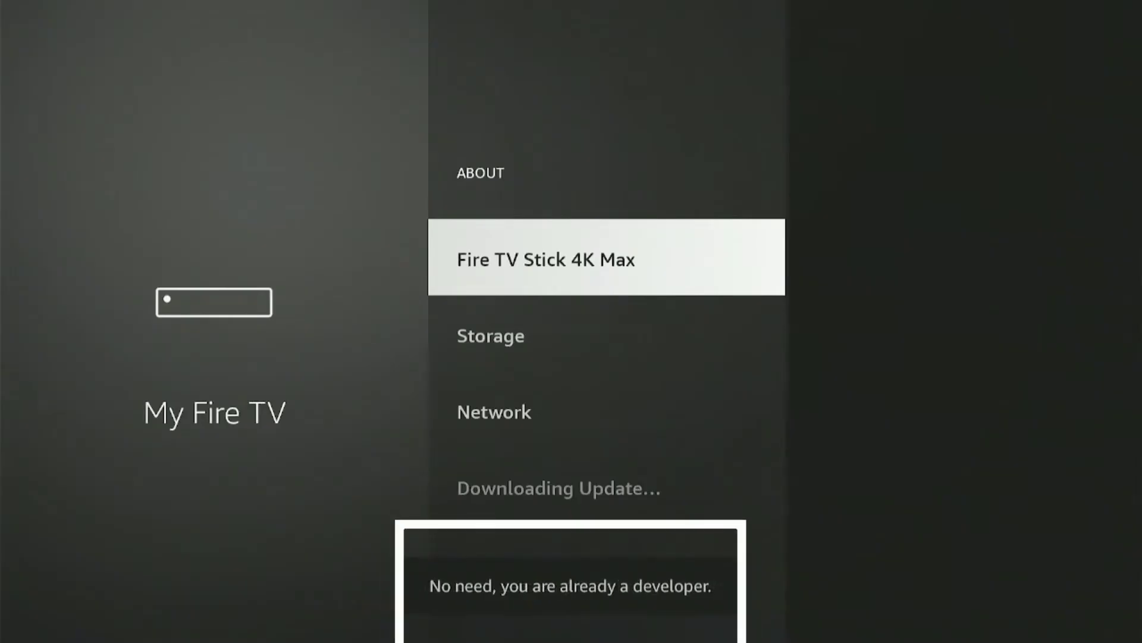
key("Return")
key("Return")
key("Return")
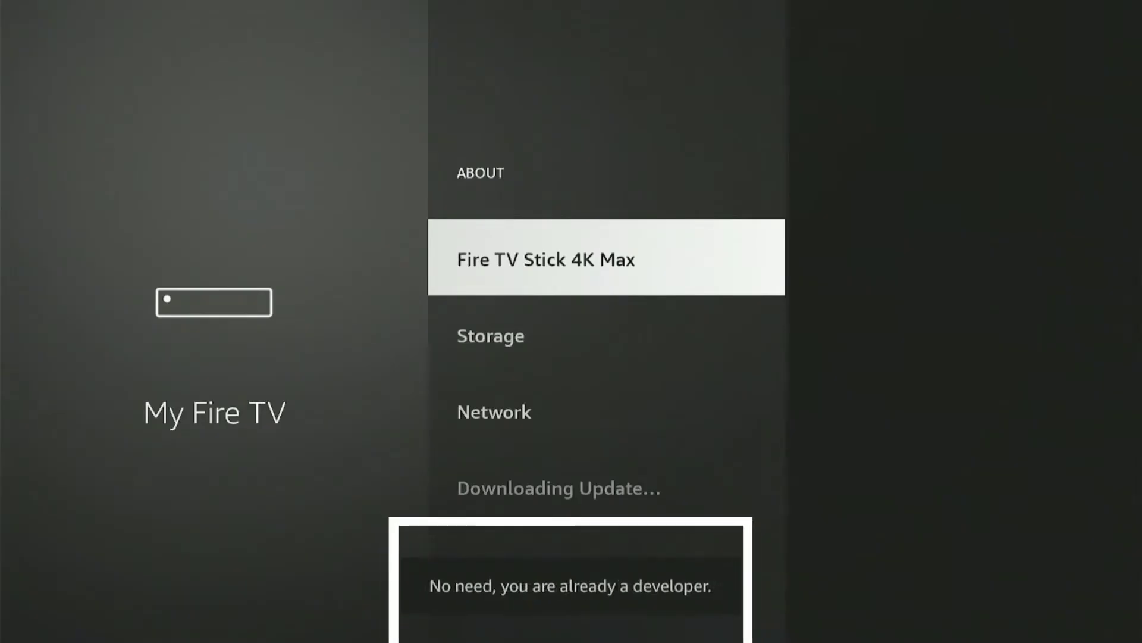
key("Return")
key("Return")
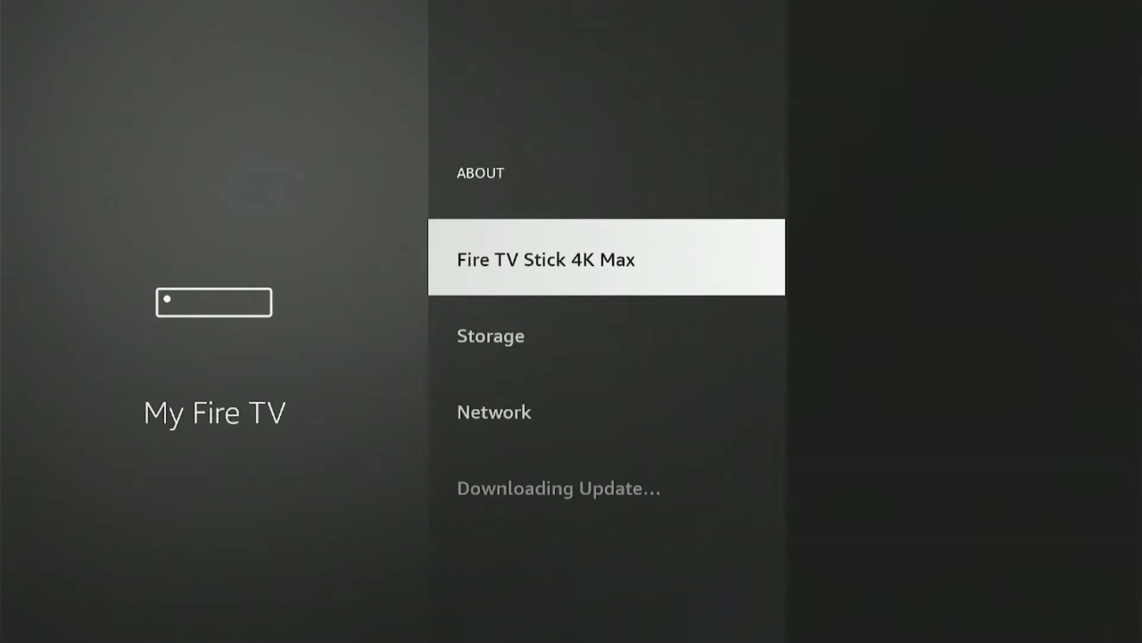
key("Escape")
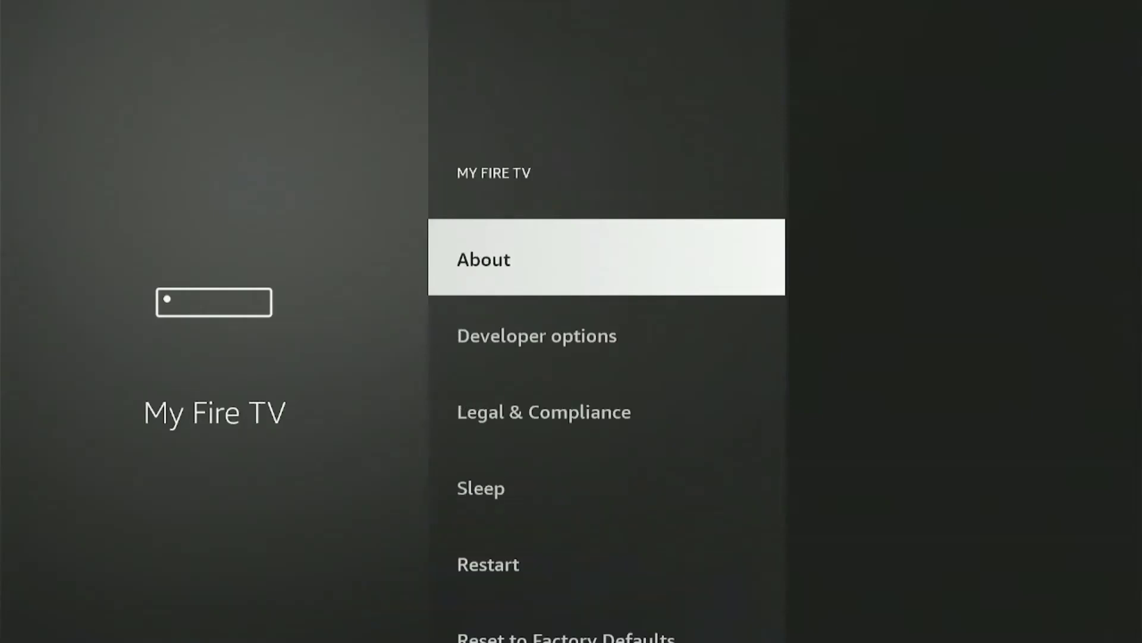
In the developer options, allow Downloader to install unknown apps.
key("Down")
key("Return")
key("Down")
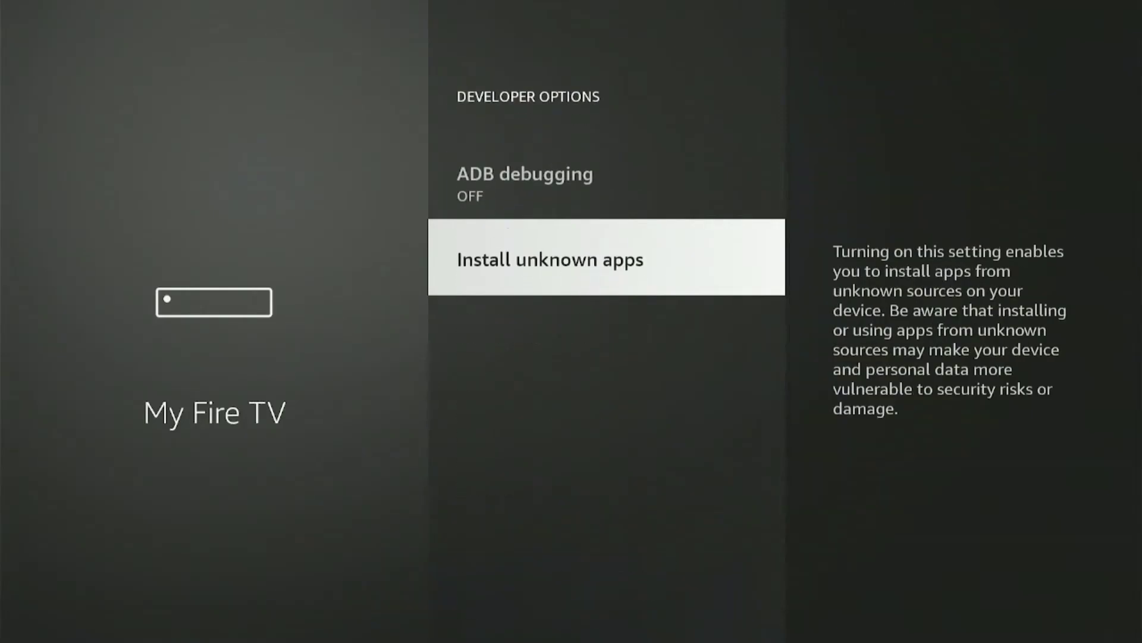
key("Return")
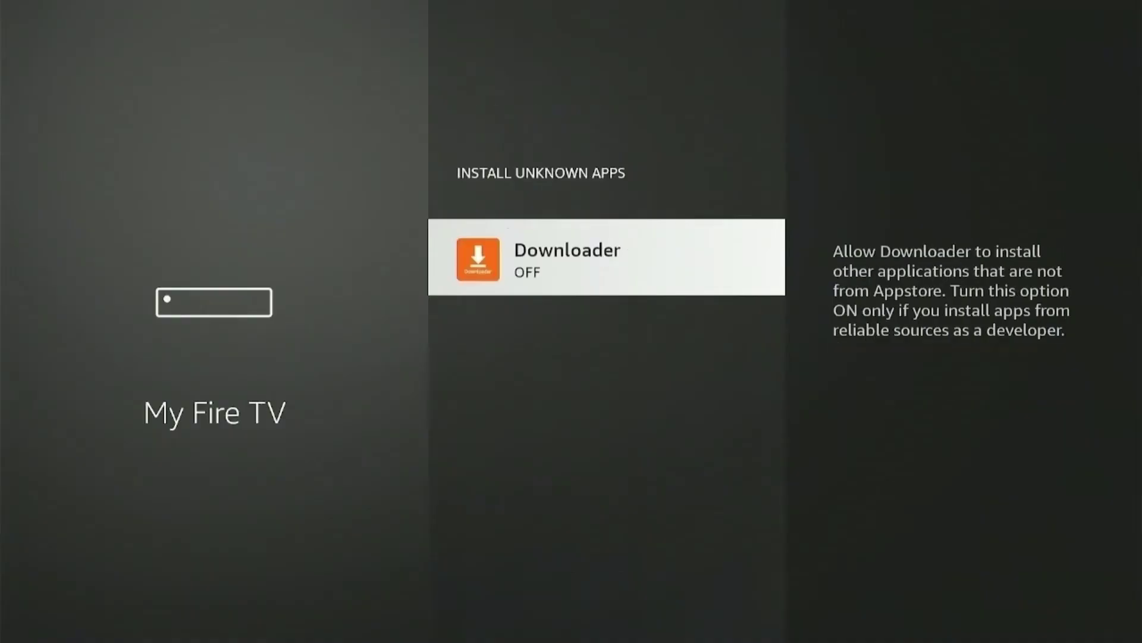
key("Return")
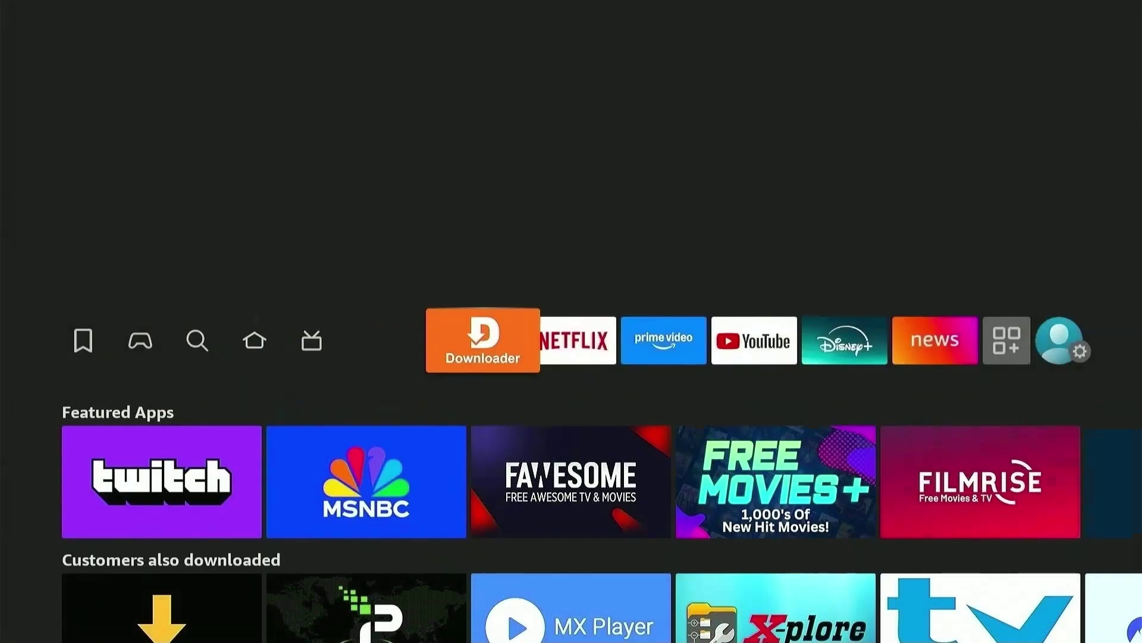
Launch Downloader and allow it to access photos, media, and files on the device.
key("Return")
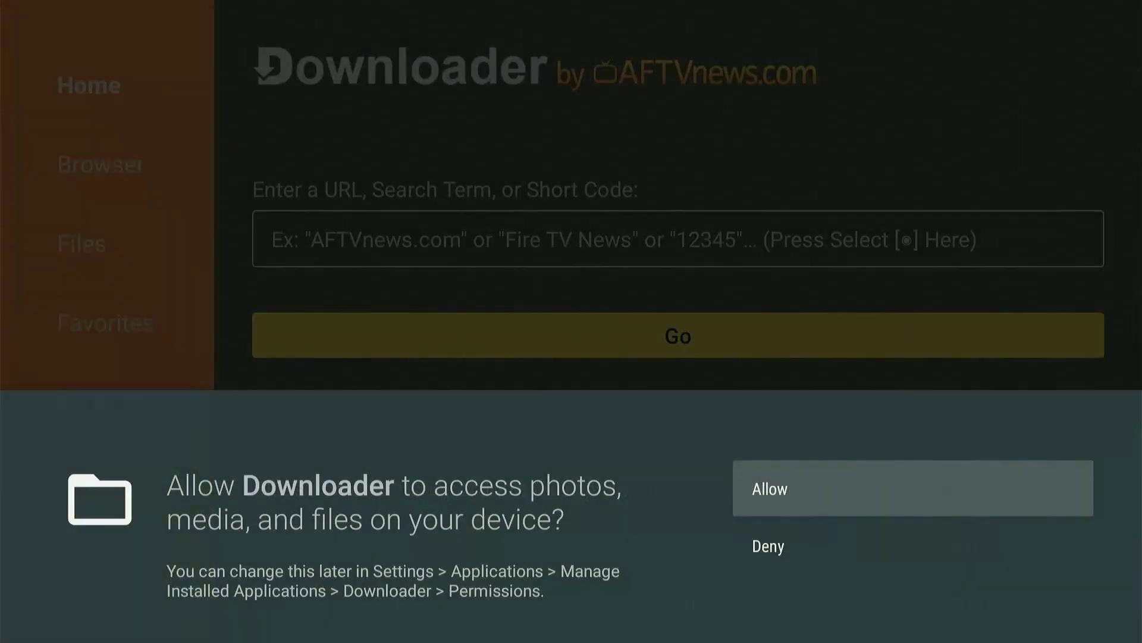
key("Return")
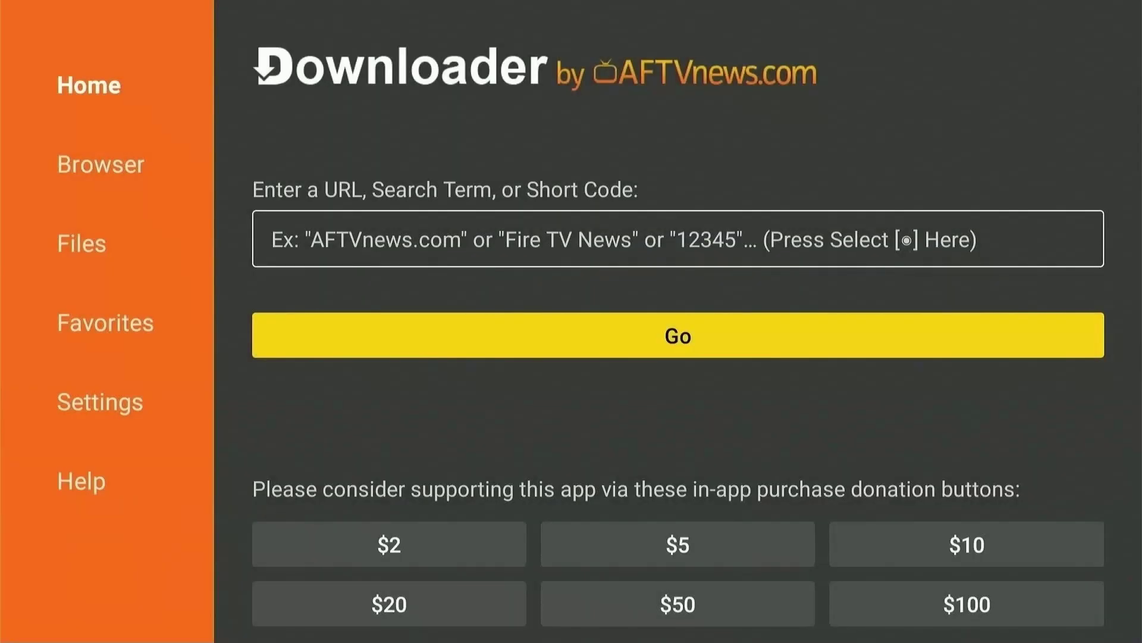
Enter the short code 5546232 in Downloader and load the page it points to.
key("Up")
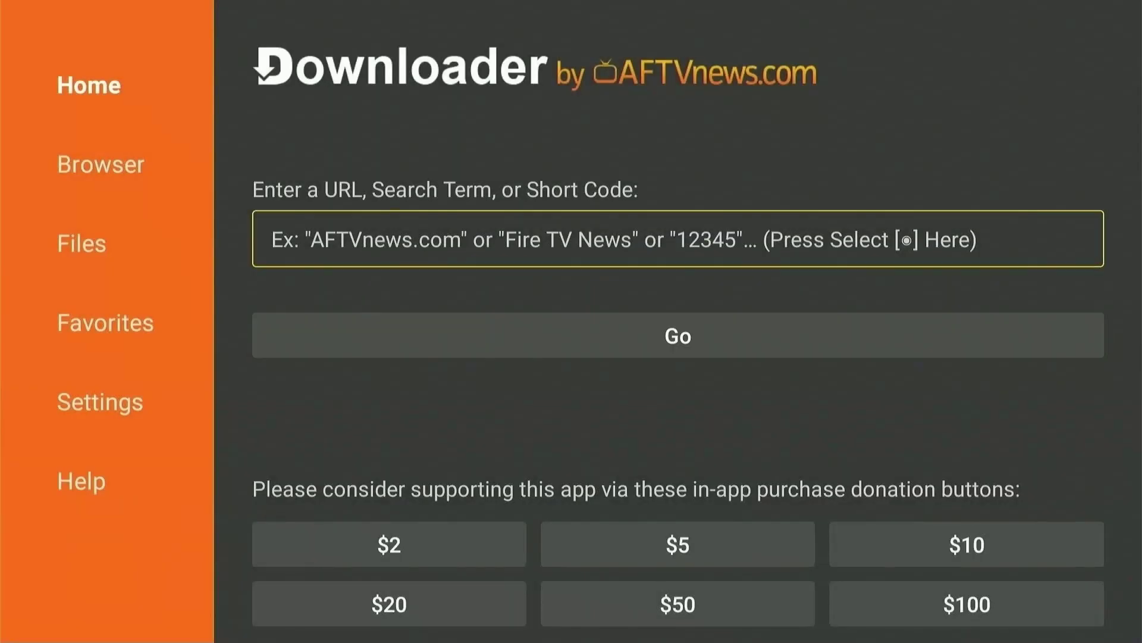
key("Return")
key("Up")
key("Right")
key("Right")
key("Right")
key("Right")
key("Right")
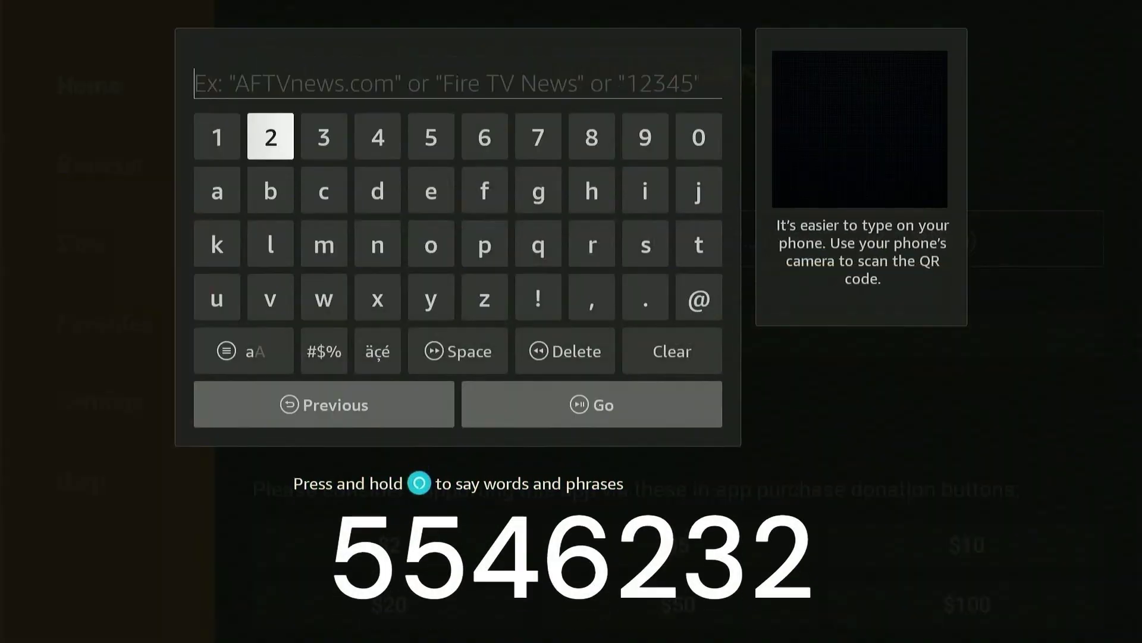
key("Left")
key("Return")
key("Return")
key("Left")
key("Return")
key("Right")
key("Right")
key("Return")
key("Left")
key("Left")
key("Left")
key("Left")
key("Return")
key("Right")
key("Return")
key("Left")
key("Return")
key("Down")
key("Down")
key("Down")
key("Right")
key("Return")
key("Down")
key("Return")
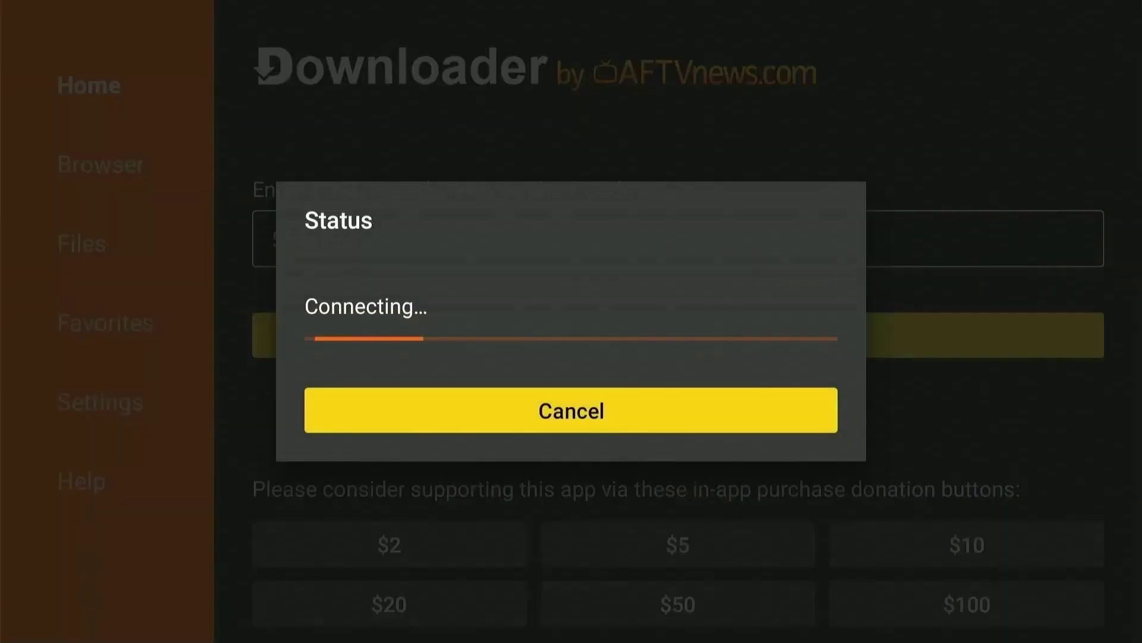
Download MX Player (v127.0) from the IPTV Players list on the IPTV Senpai downloads page and install it.
key("Down")
key("Down")
key("Down")
key("Down")
key("Down")
key("Down")
key("Down")
key("Down")
key("Down")
key("Down")
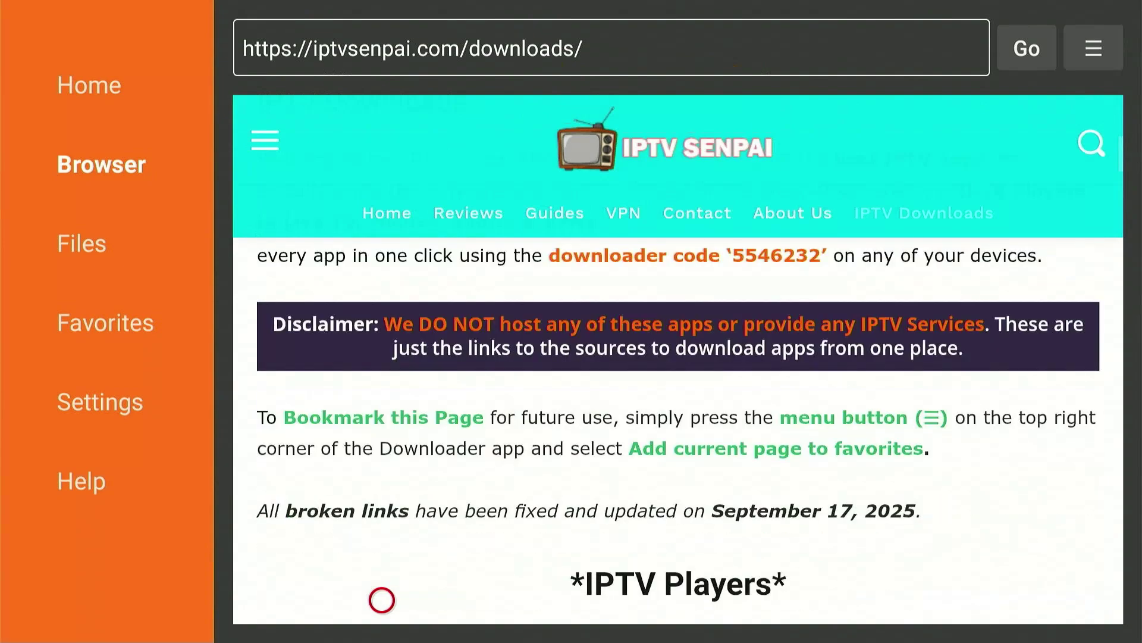
key("Down")
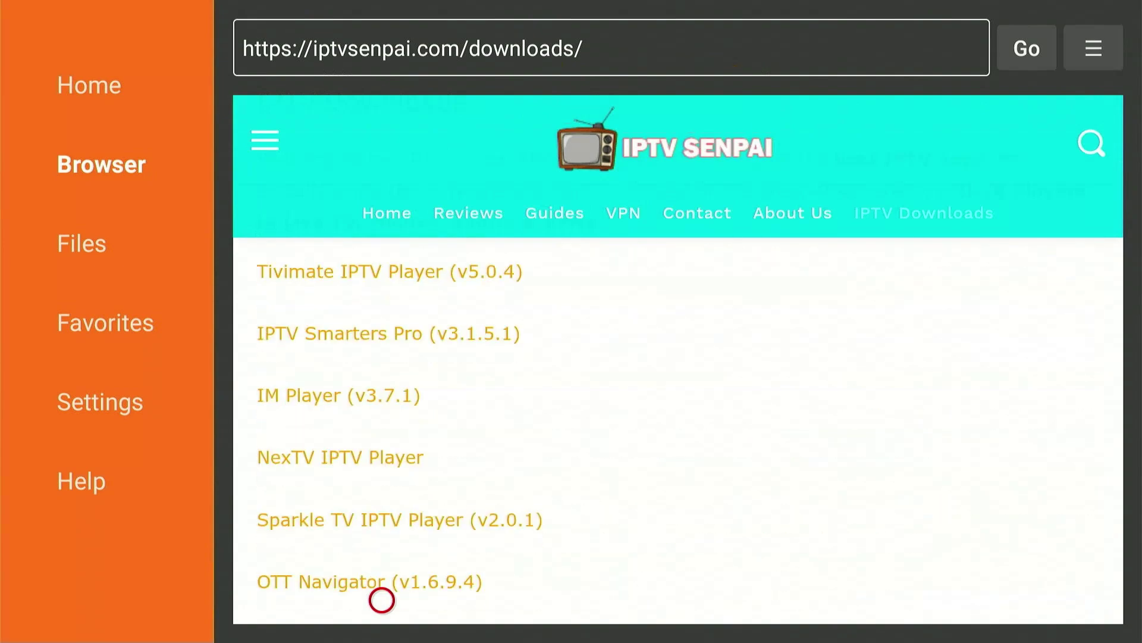
key("Down")
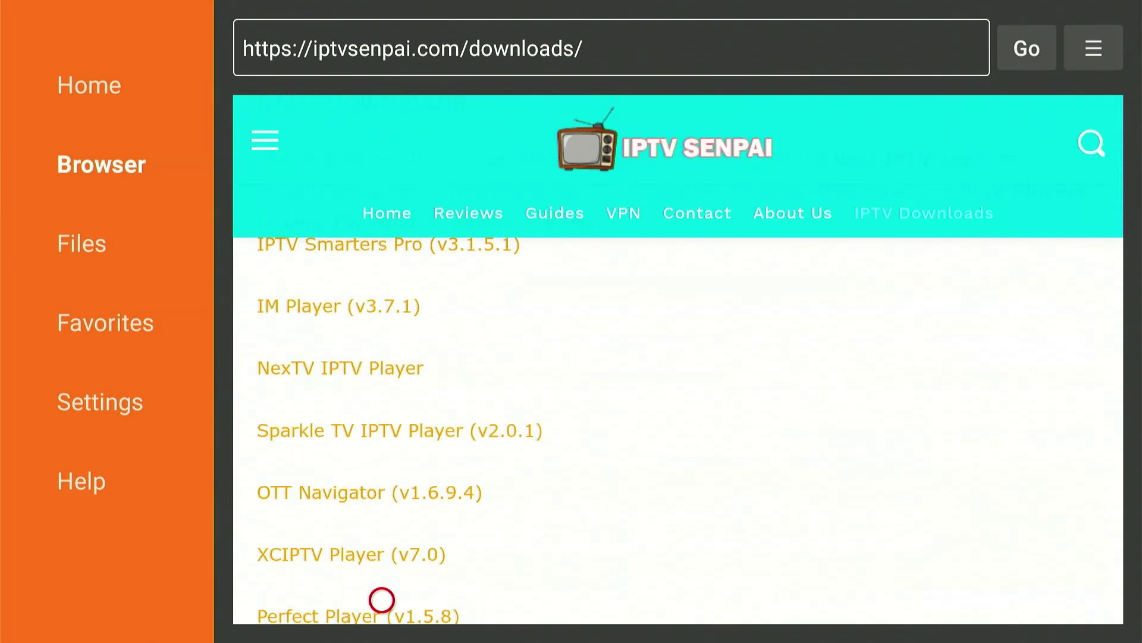
key("Down")
key("Down")
key("Down")
key("Down")
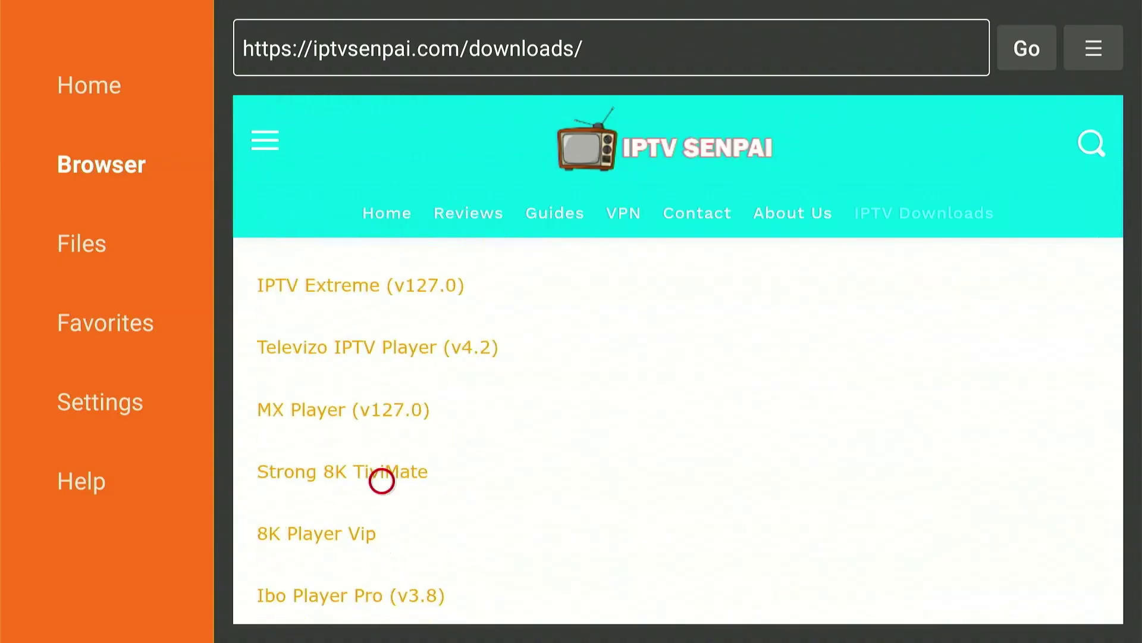
key("Up")
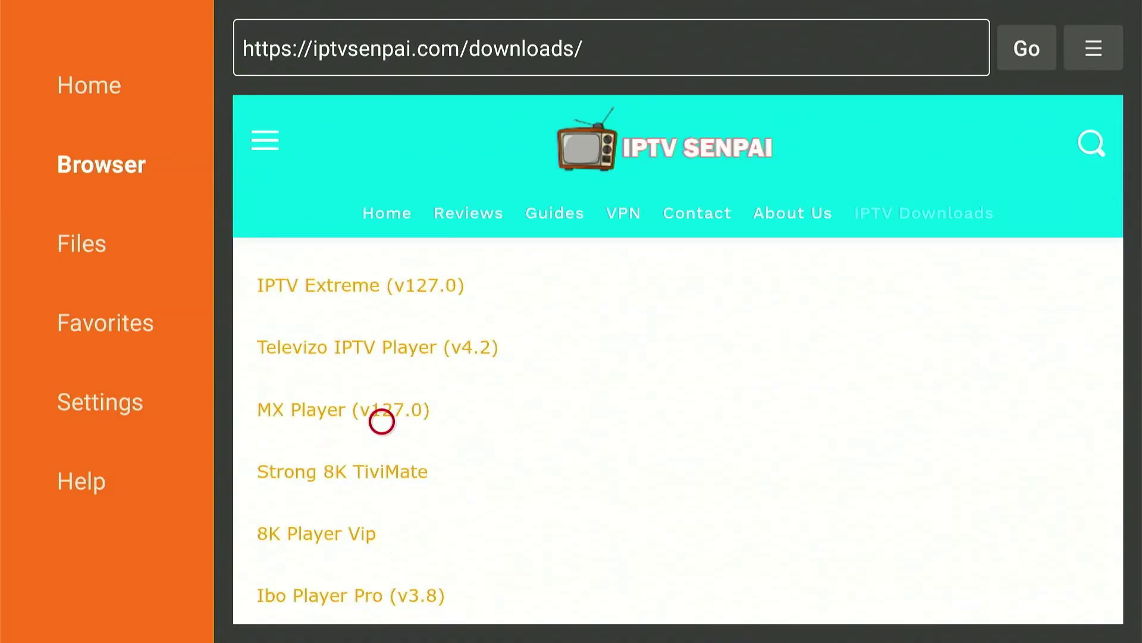
left_click(381, 421)
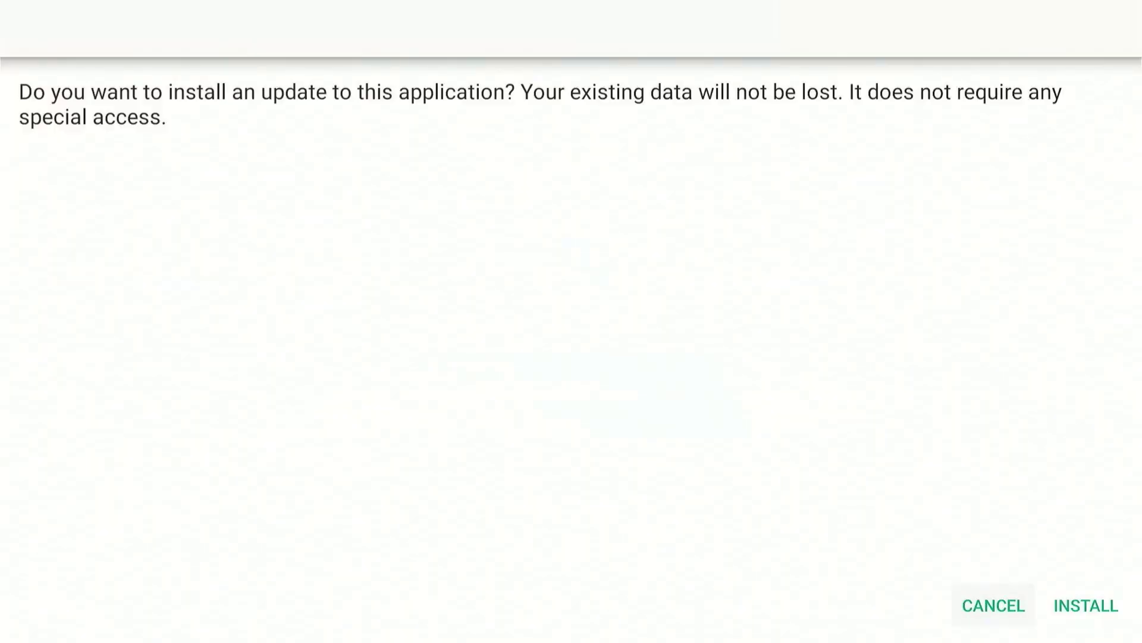
left_click(1086, 605)
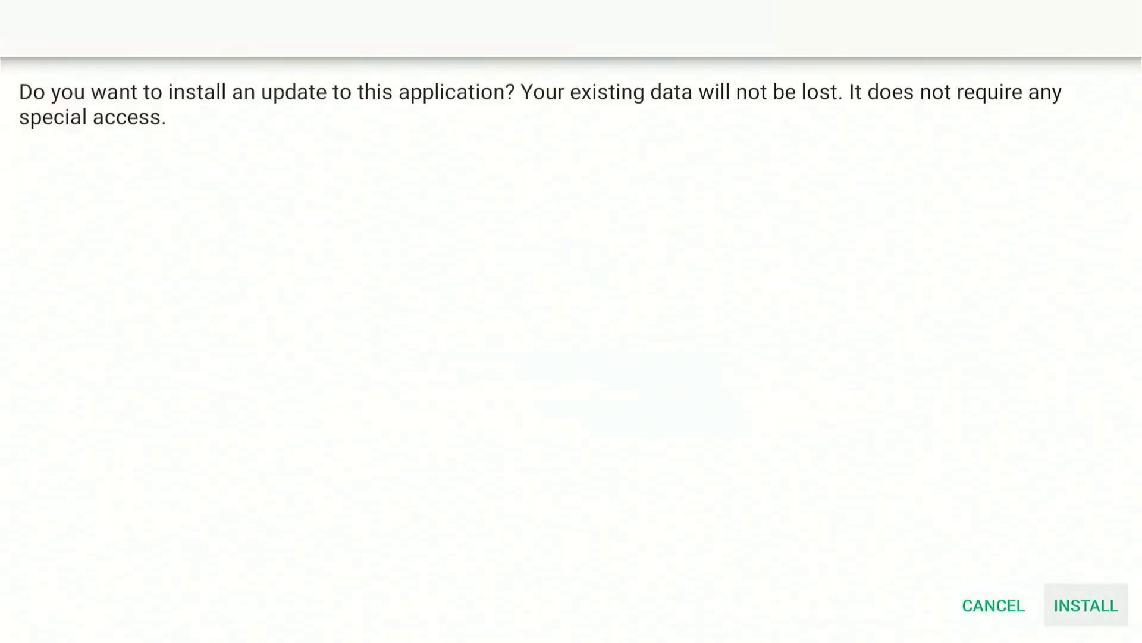
key("Return")
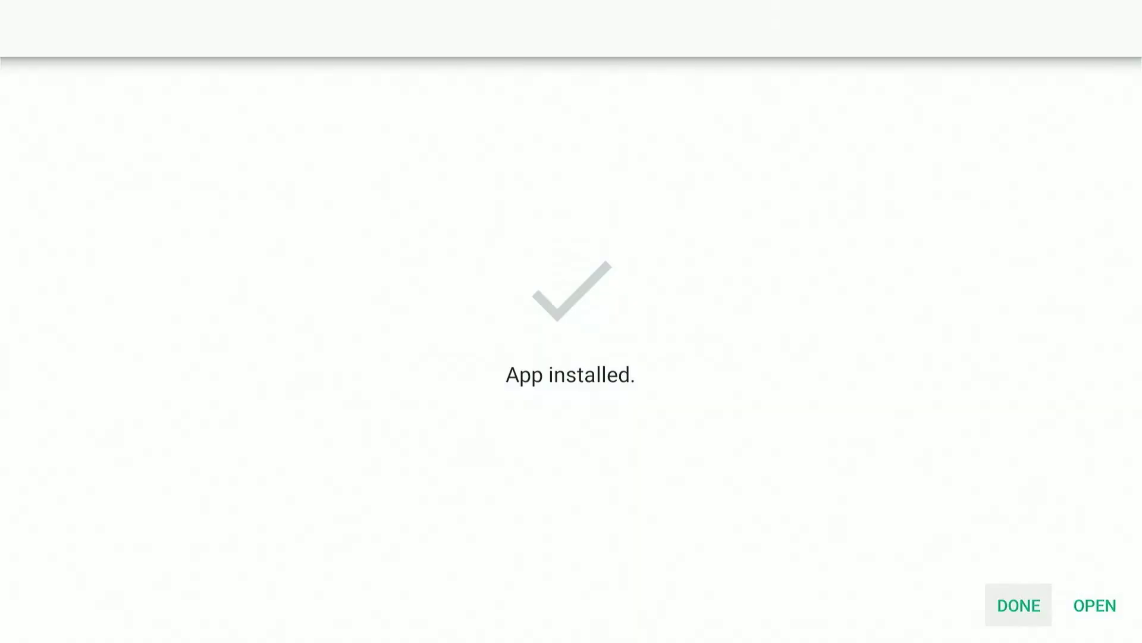
Finish the installation and delete the downloaded file IPTV Extreme (v127.0).apk from the device.
key("Return")
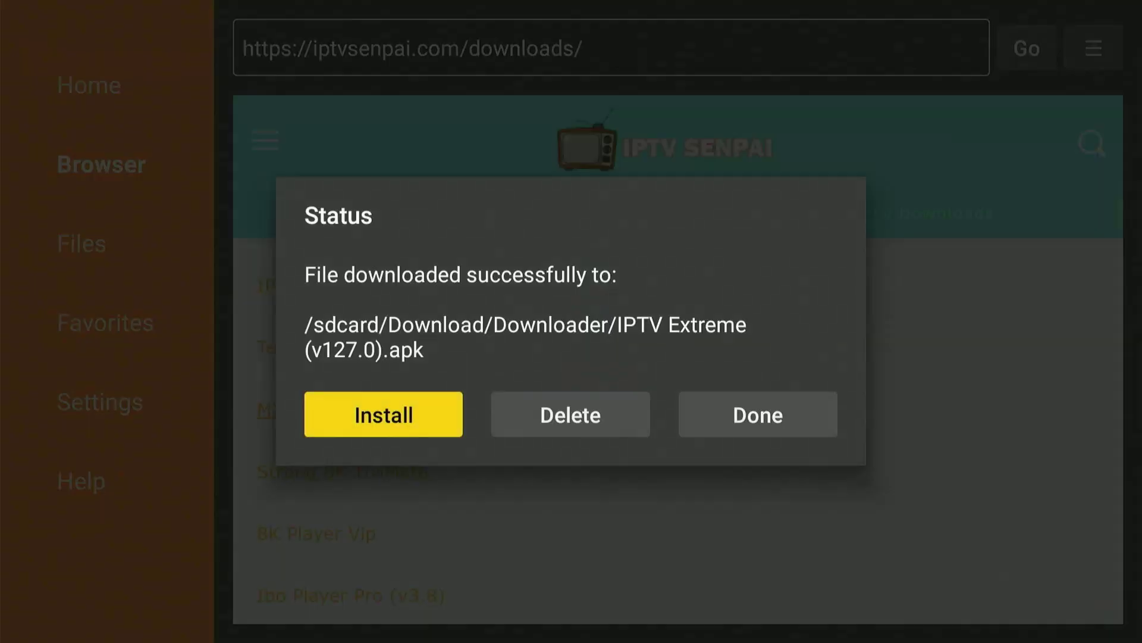
key("Right")
key("Return")
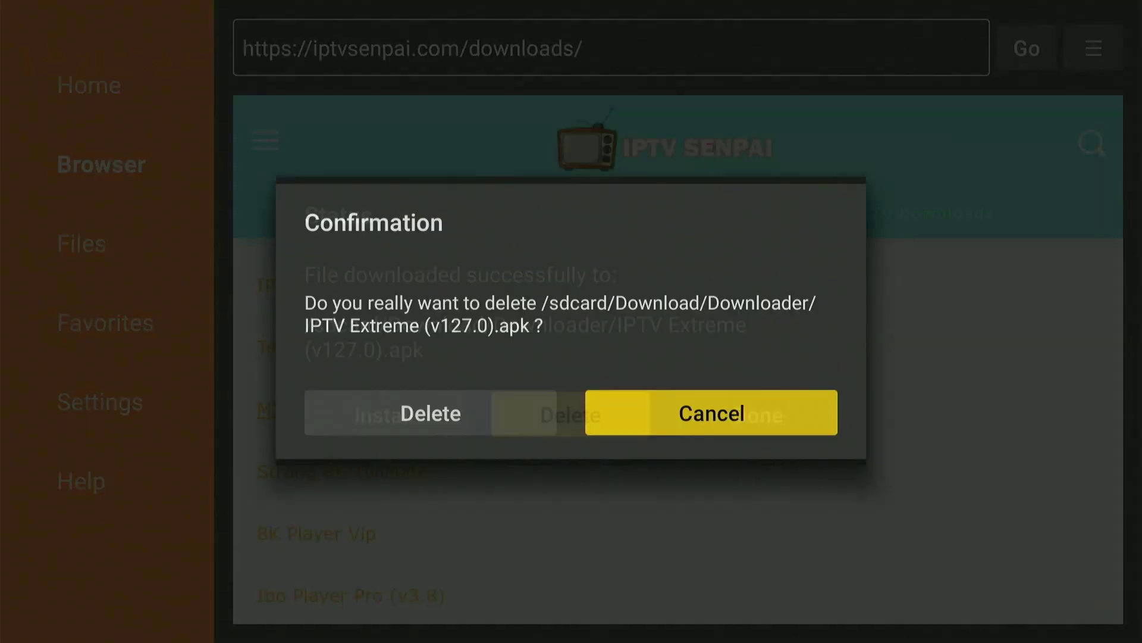
key("Left")
key("Return")
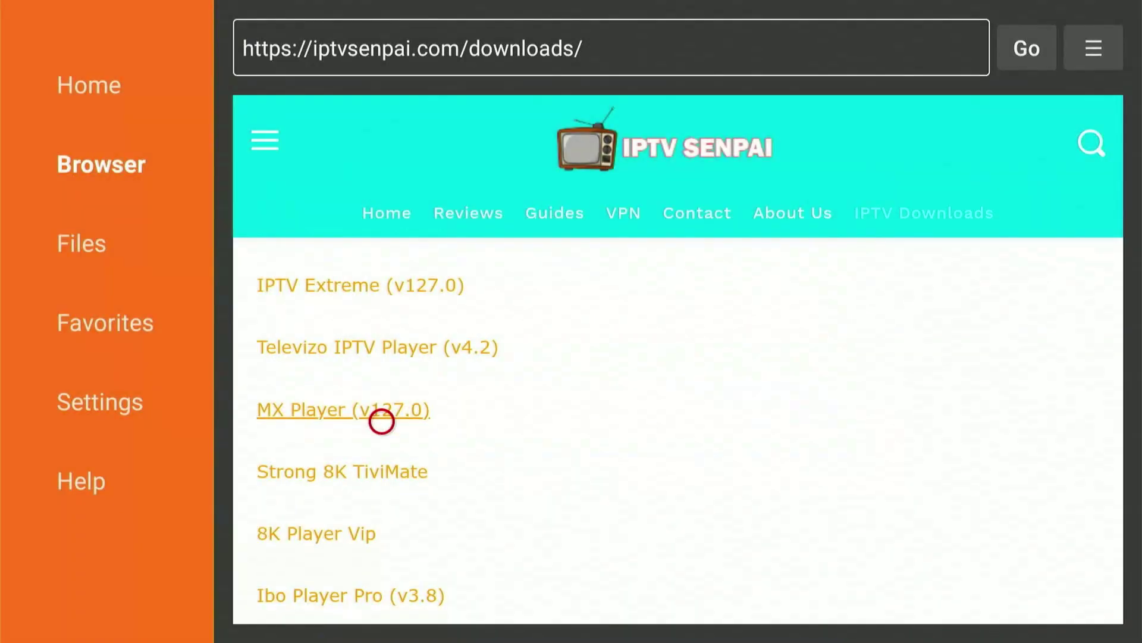
Leave Downloader for the Fire TV home screen and open the full list of apps and channels.
key("Home")
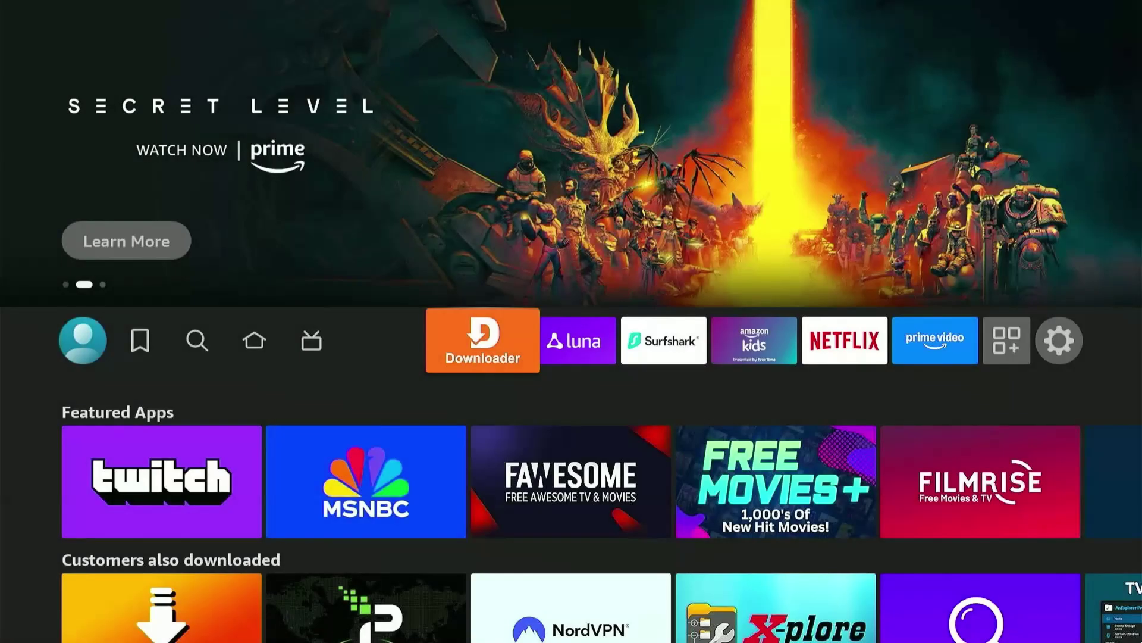
key("Right")
key("Right")
key("Right")
key("Right")
key("Right")
key("Right")
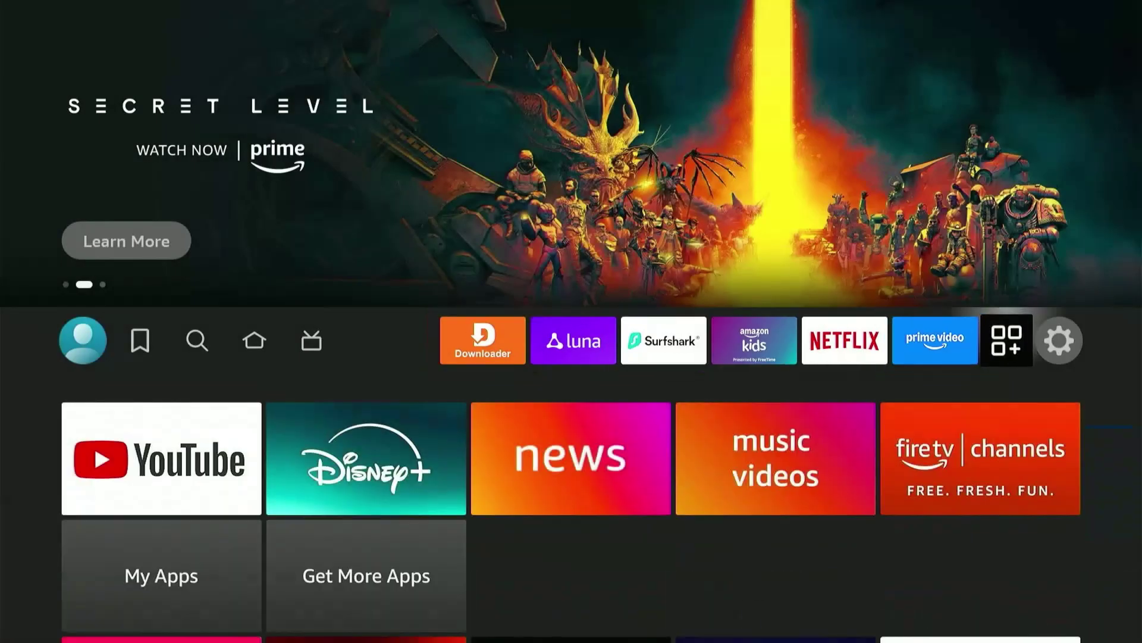
key("Return")
Move MX Player to the first position of the top row in Your Apps & Channels, ahead of Downloader.
key("Down")
key("Down")
key("Down")
key("Right")
key("Right")
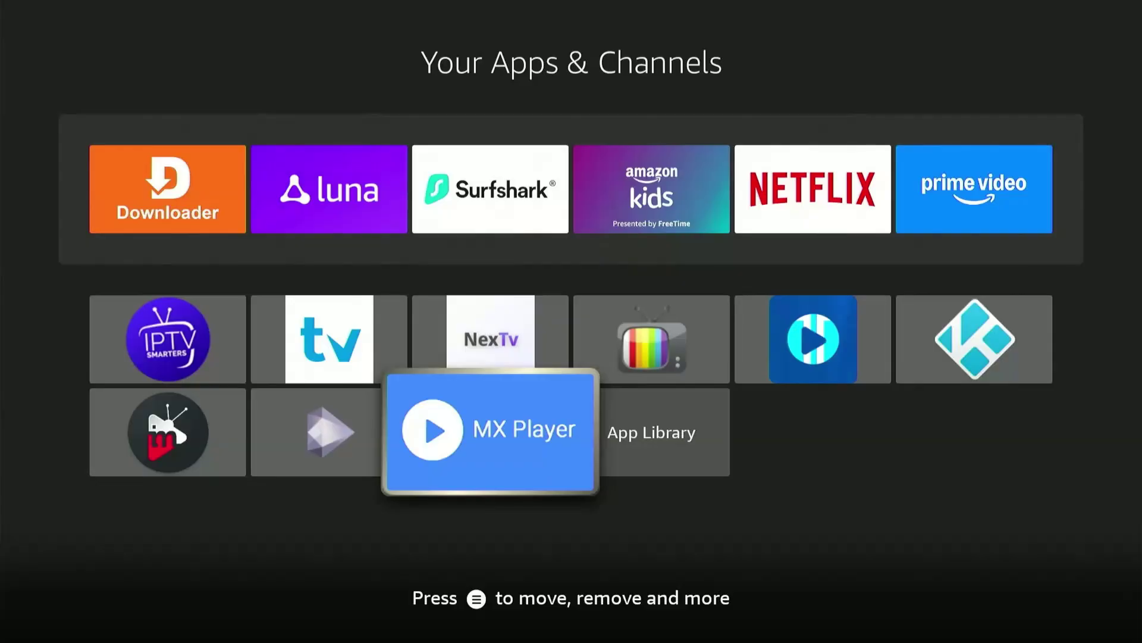
key("Menu")
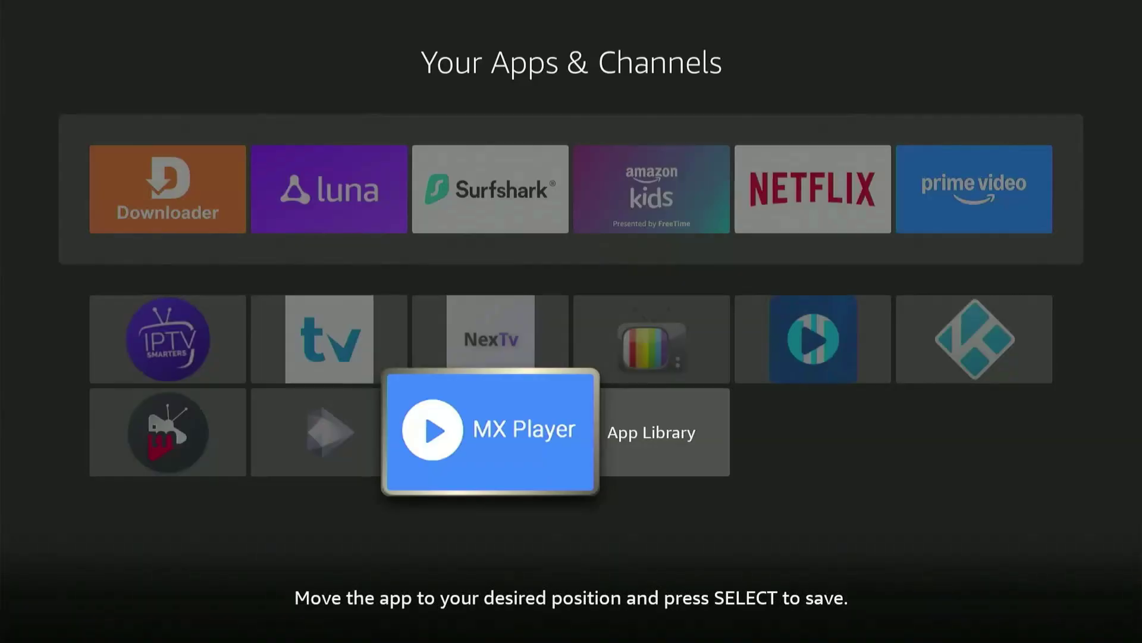
key("Up")
key("Up")
key("Up")
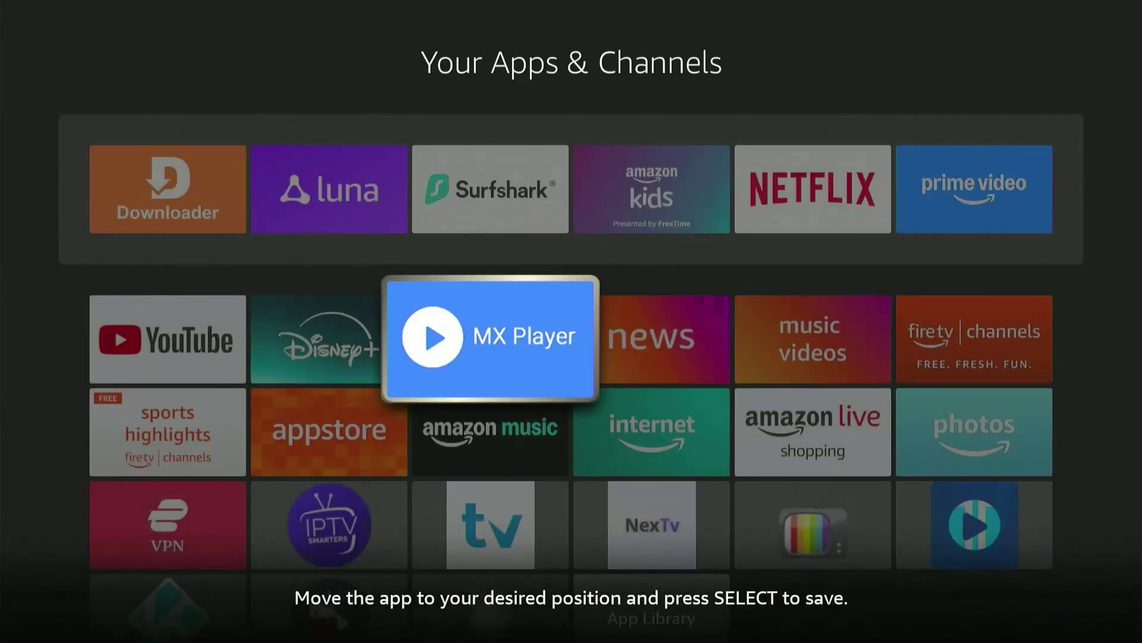
key("Up")
key("Left")
key("Left")
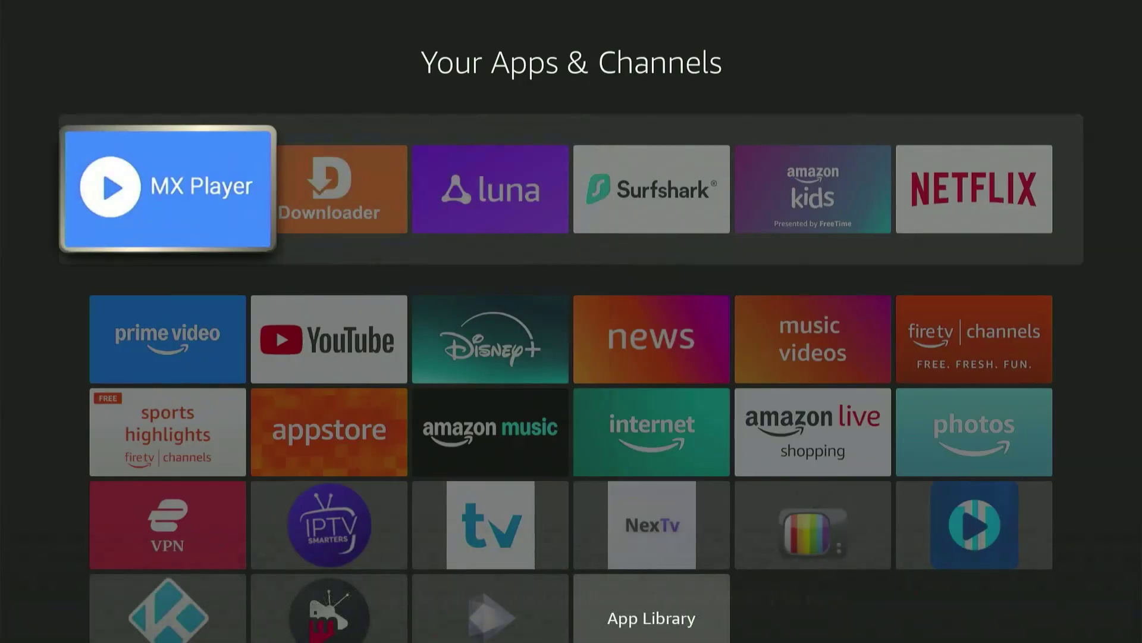
key("Return")
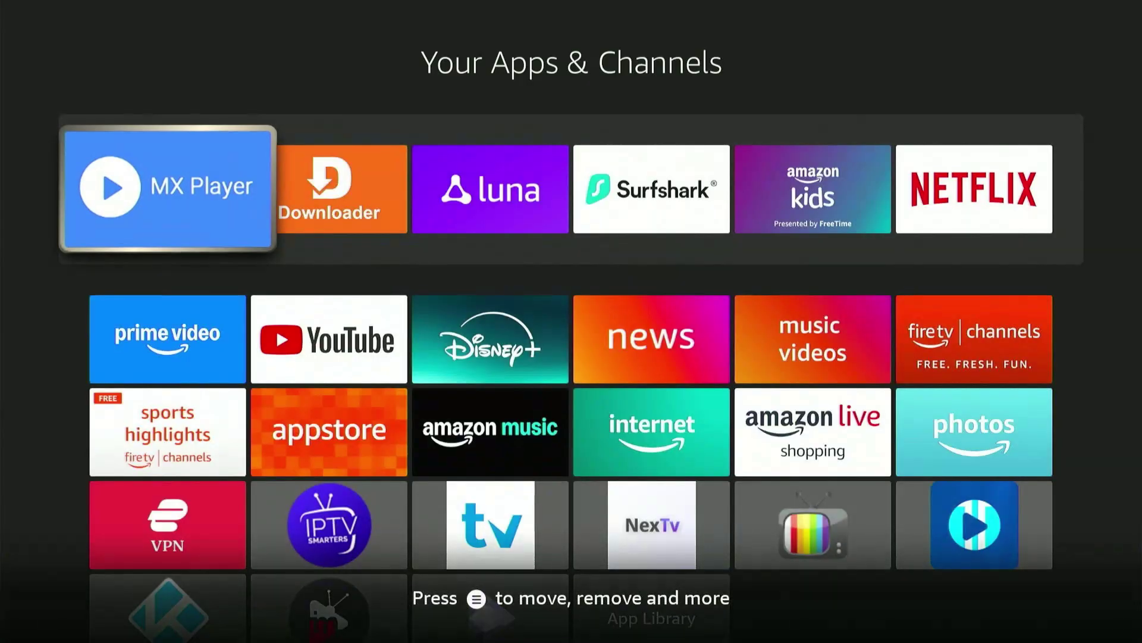
Return to the home screen and bring the focus to MX Player in the app row.
key("Escape")
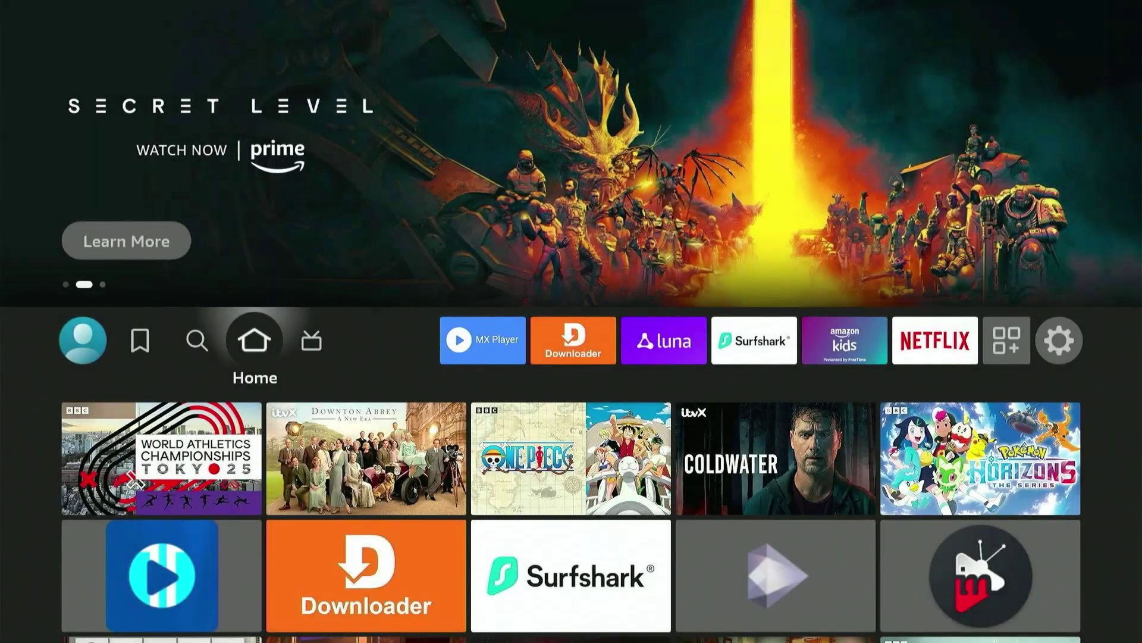
key("Right")
key("Right")
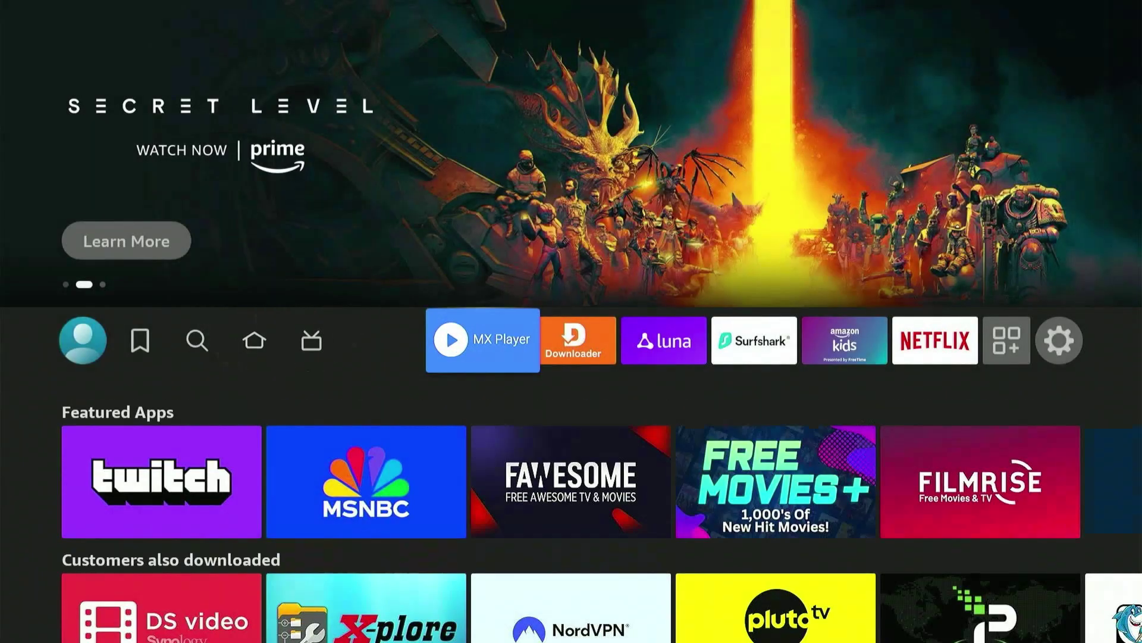